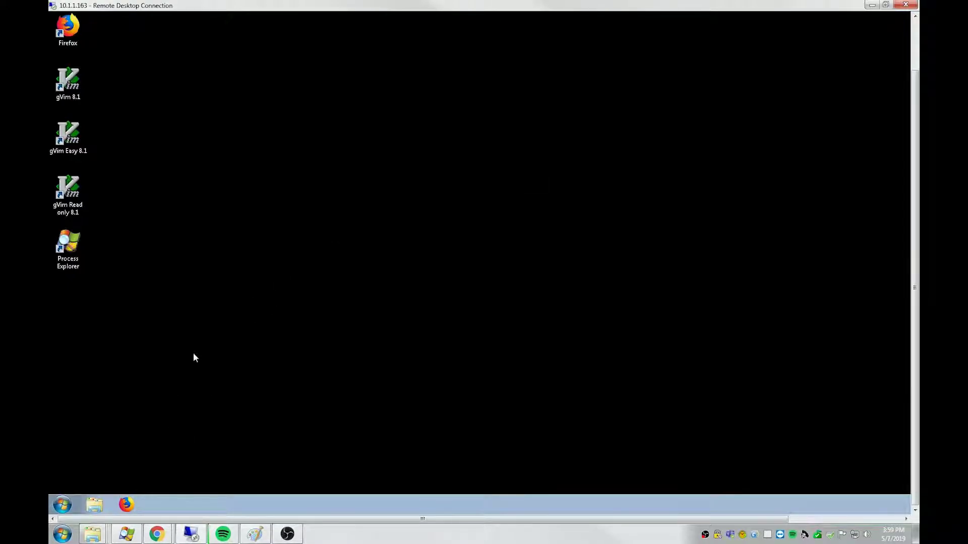
Launch the OmniView client from the remote computer's Guided Wave programs, accepting the security risk to run it.
click(62, 504)
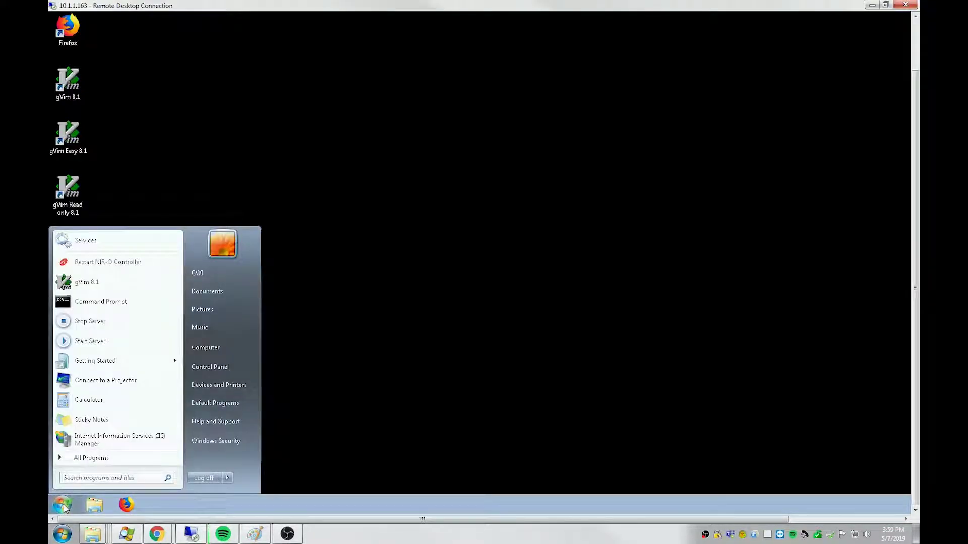
click(107, 458)
click(85, 374)
click(96, 385)
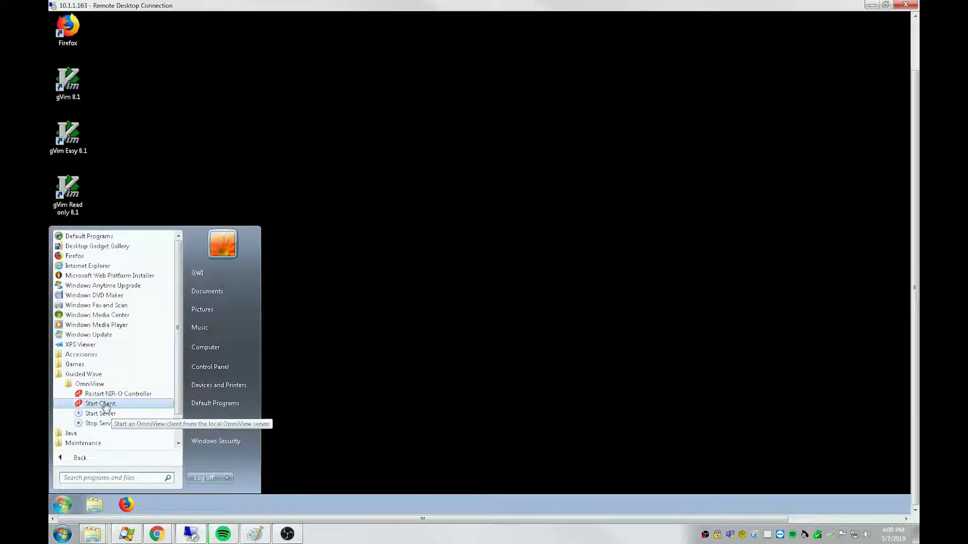
click(106, 405)
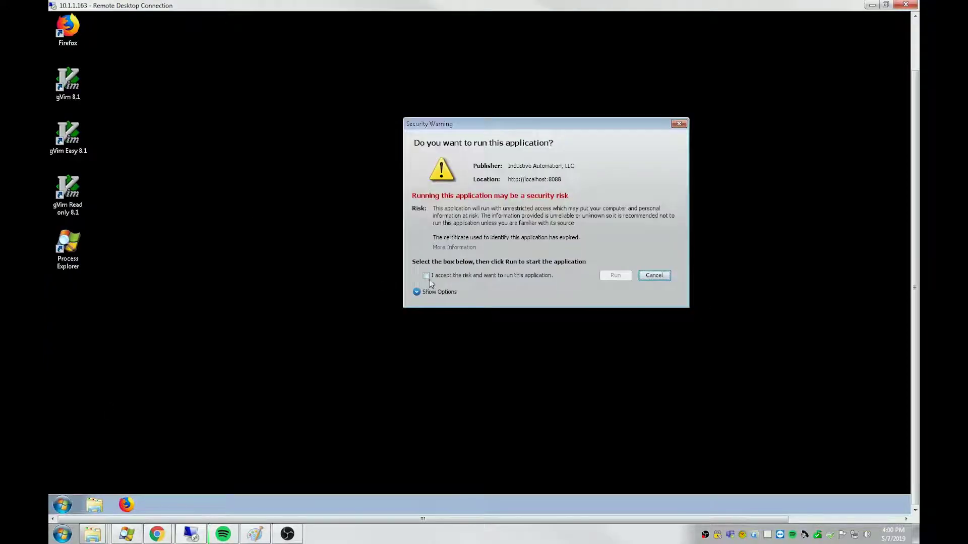
click(426, 275)
click(616, 276)
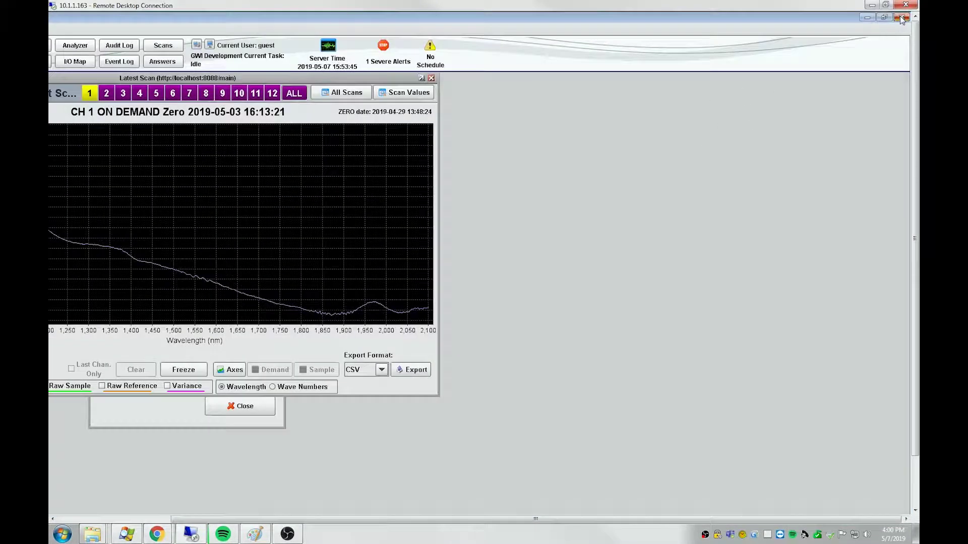
Quit the OmniView client on the remote computer and confirm the exit.
click(903, 17)
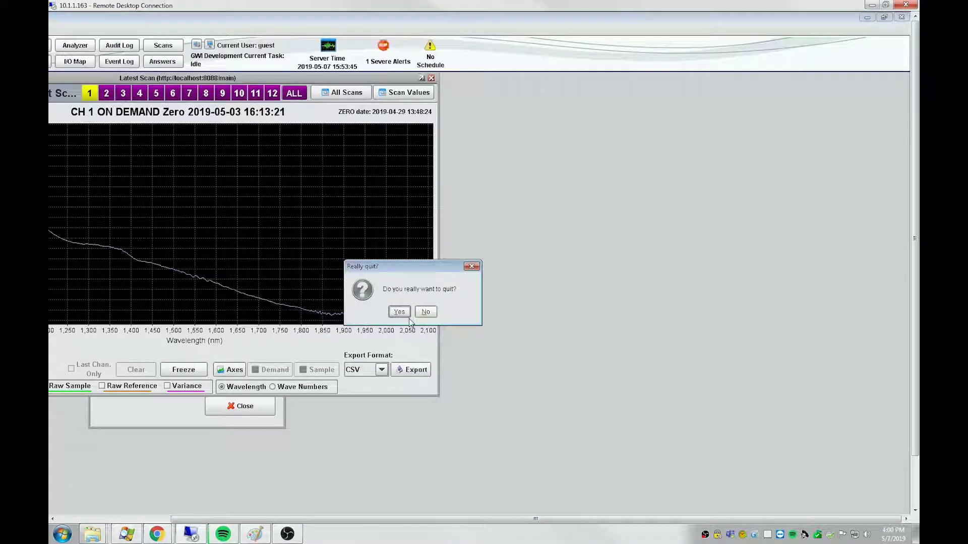
click(398, 315)
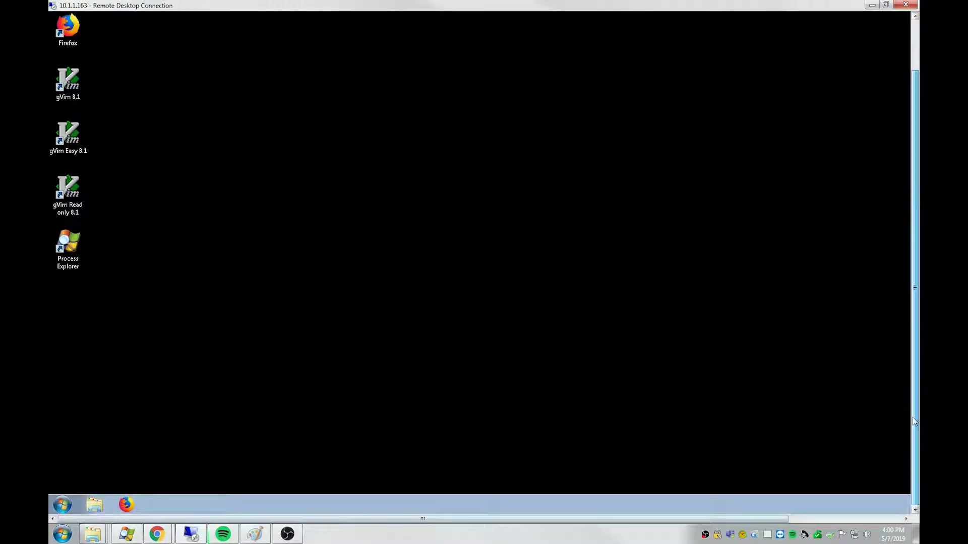
Review the OmniView start and stop server entries among the remote computer's Guided Wave programs.
click(62, 505)
click(80, 459)
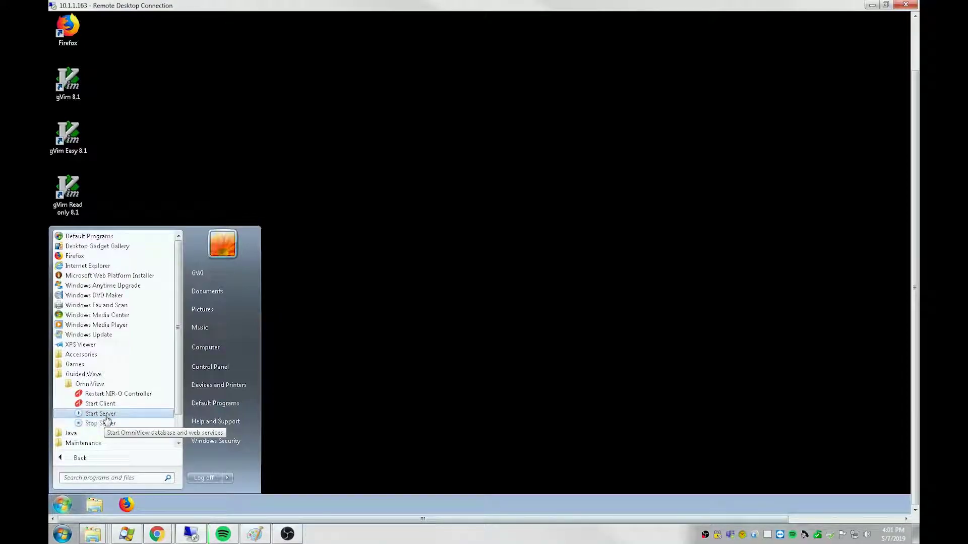
click(70, 504)
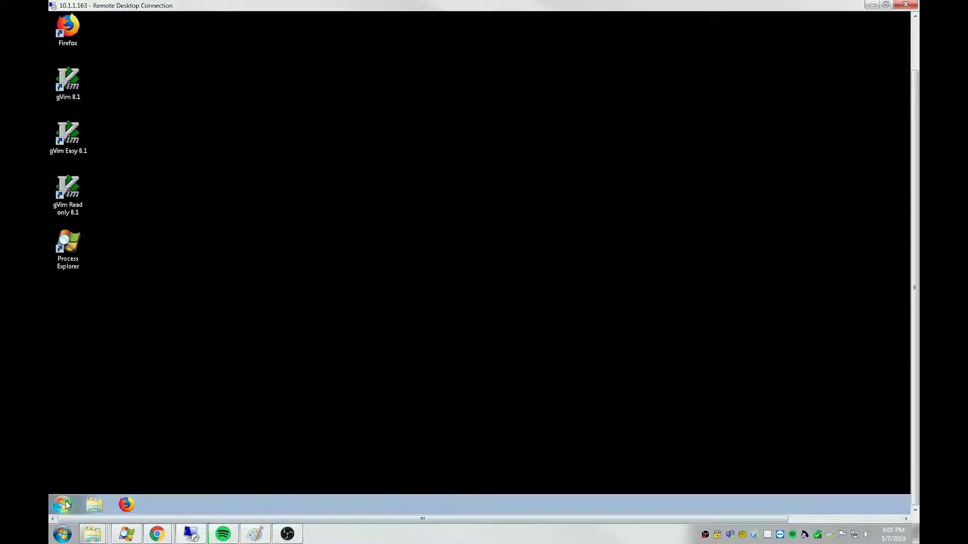
Minimize the remote session and load 10.1.1.163:8080 in a new Google Chrome window on the local computer.
click(869, 5)
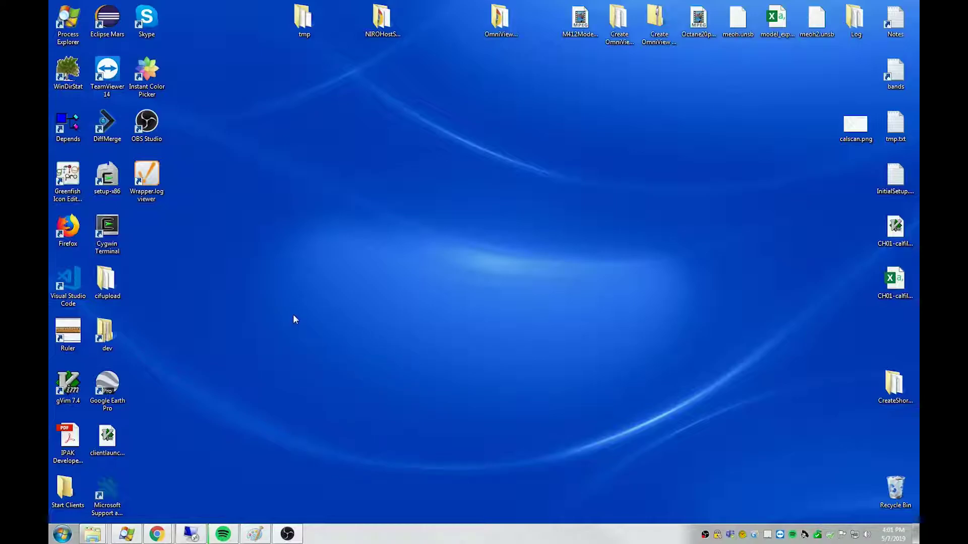
mouse_move(156, 535)
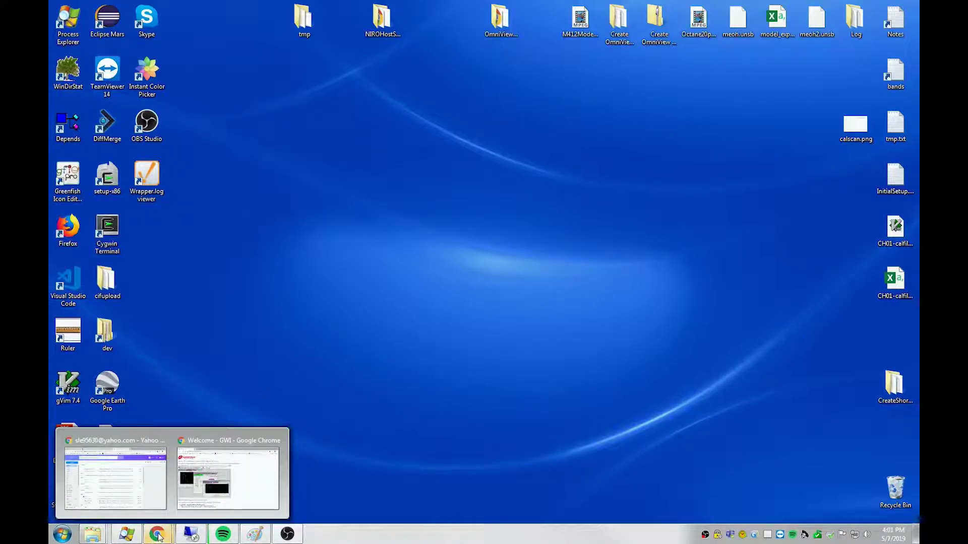
right_click(158, 535)
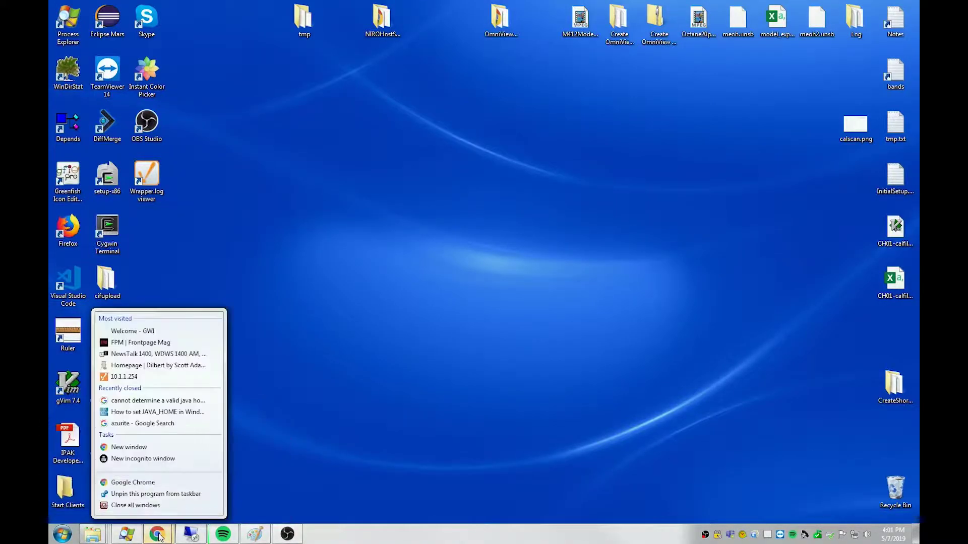
click(160, 485)
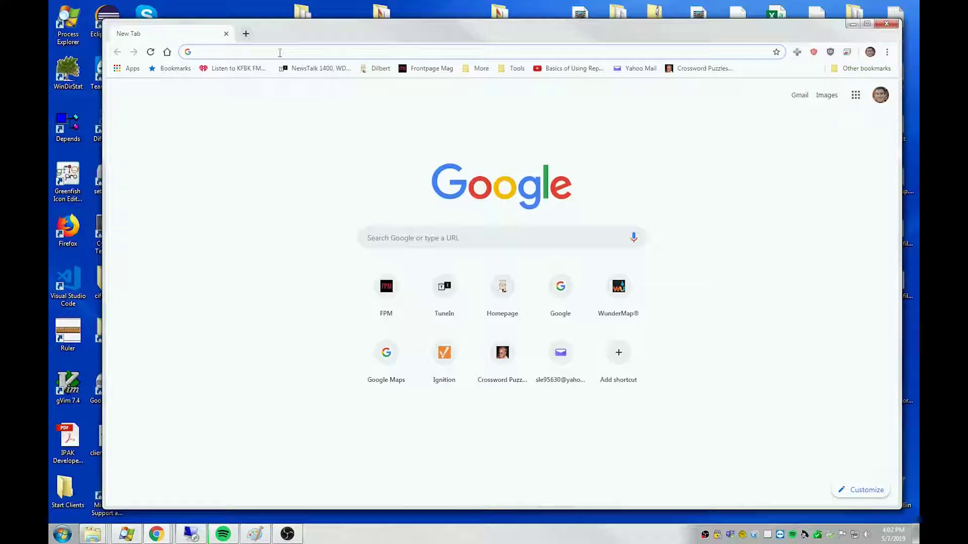
text(10)
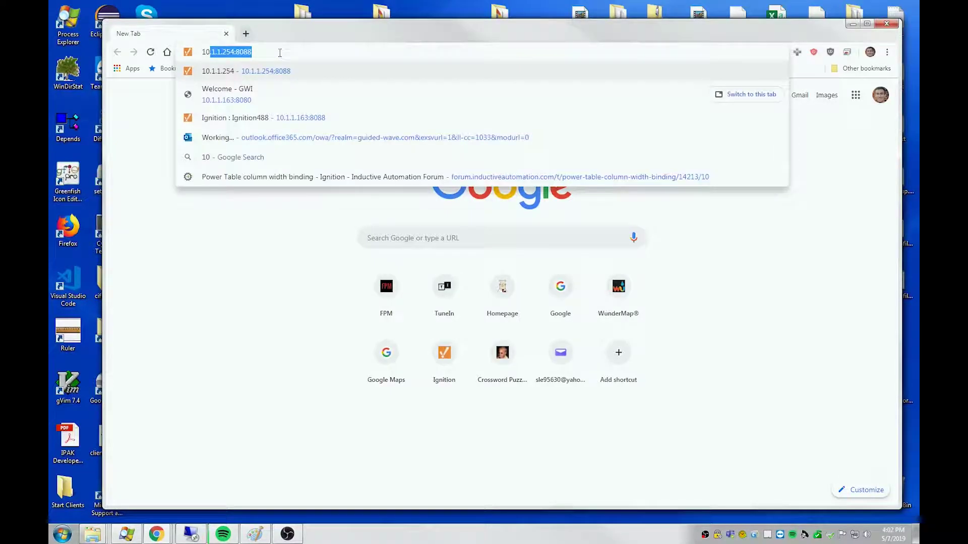
text(.1.1.163:8080)
drag(202, 52, 233, 49)
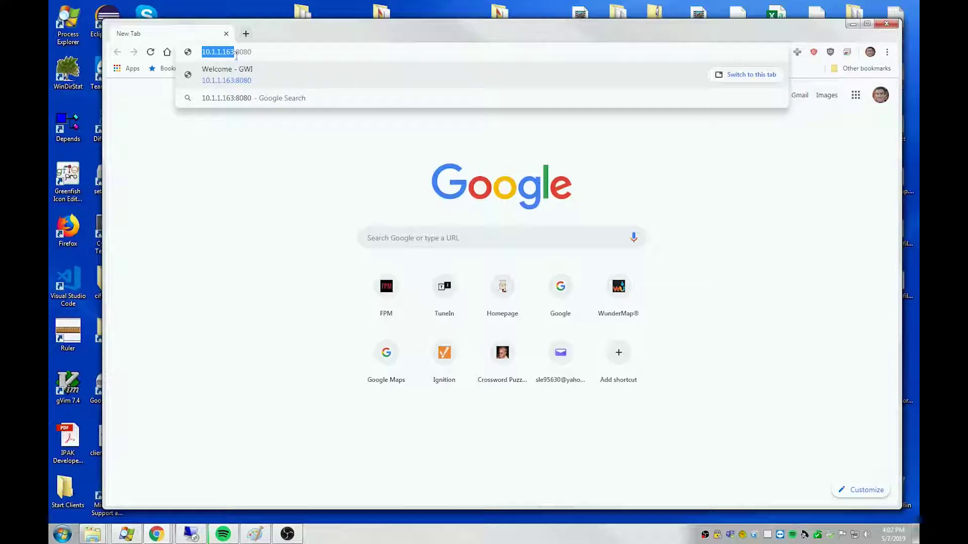
click(237, 52)
click(263, 52)
key(Return)
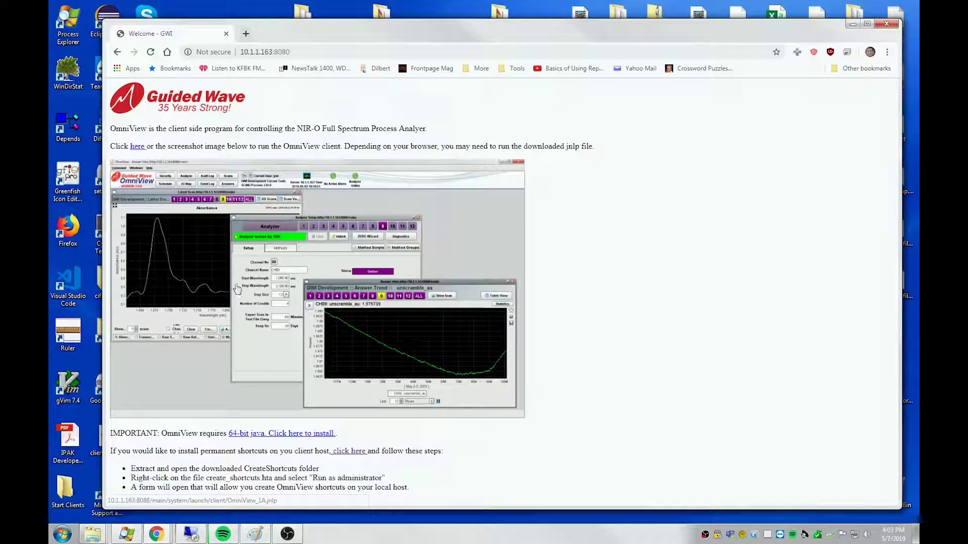
Download the 64-bit Java installer from the OmniView welcome page and install it, restoring the Java security prompts.
click(265, 437)
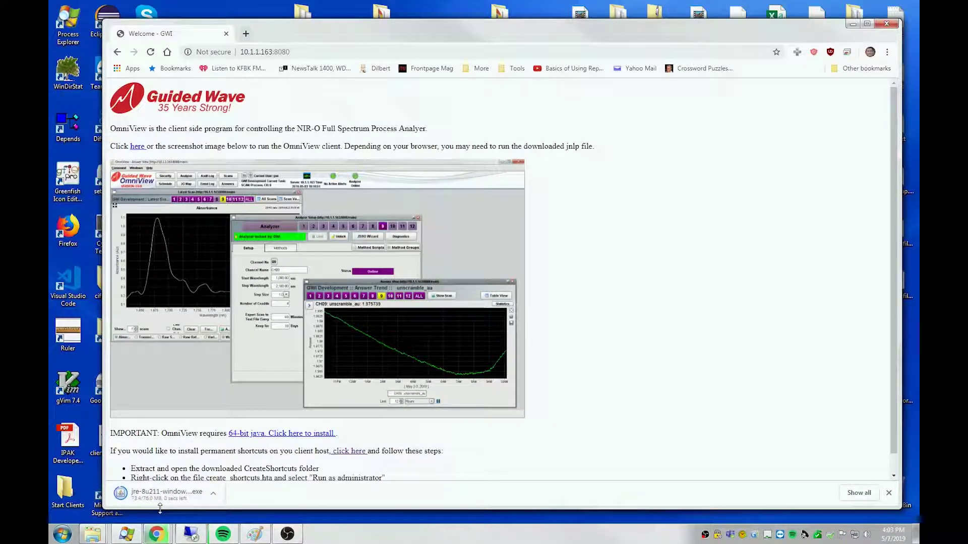
click(162, 494)
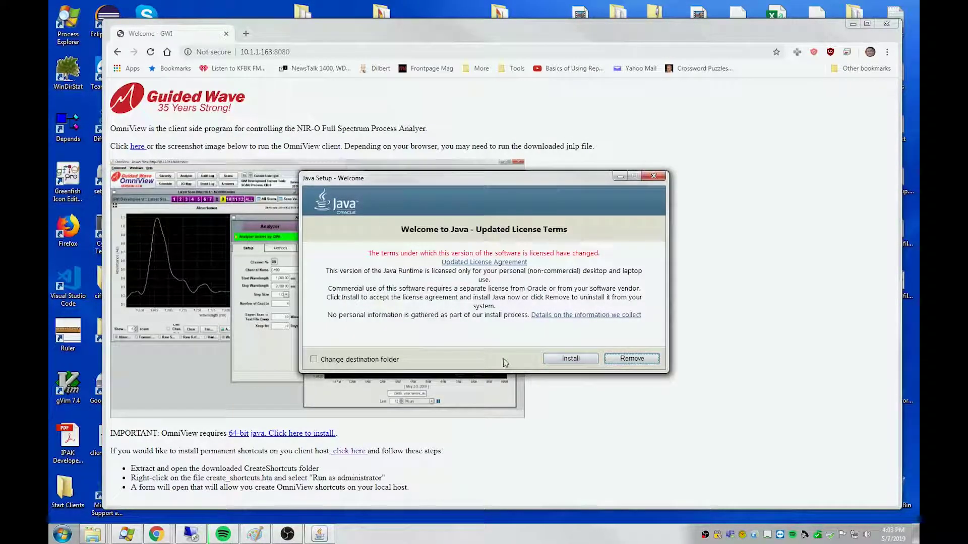
click(572, 359)
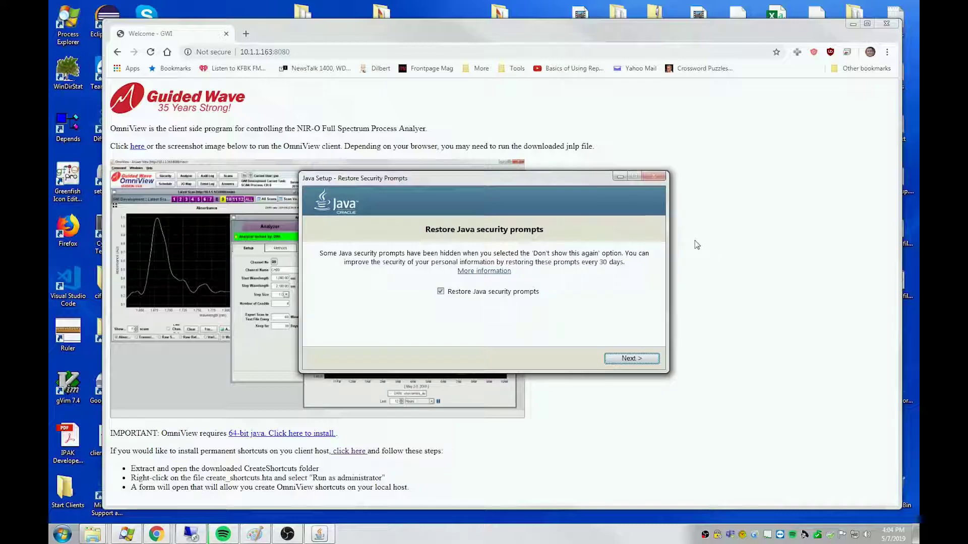
click(630, 359)
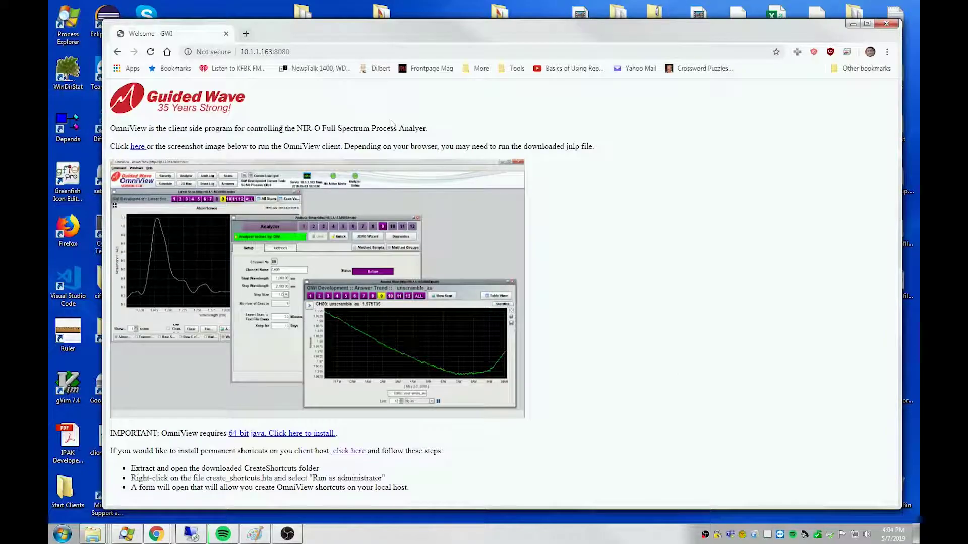
Download and keep OmniView_1A.jnlp from the welcome page, and run the OmniView client, accepting the security risk.
click(259, 264)
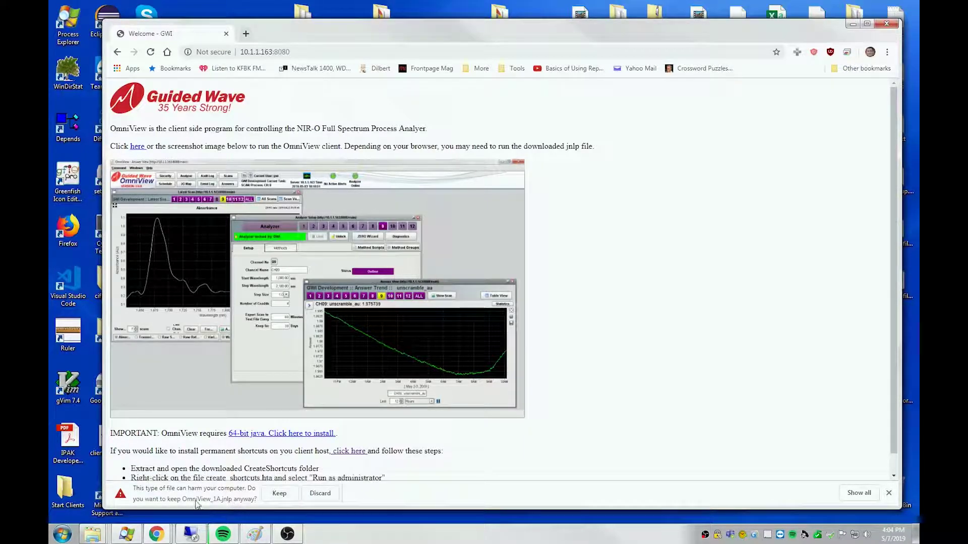
click(279, 494)
click(145, 499)
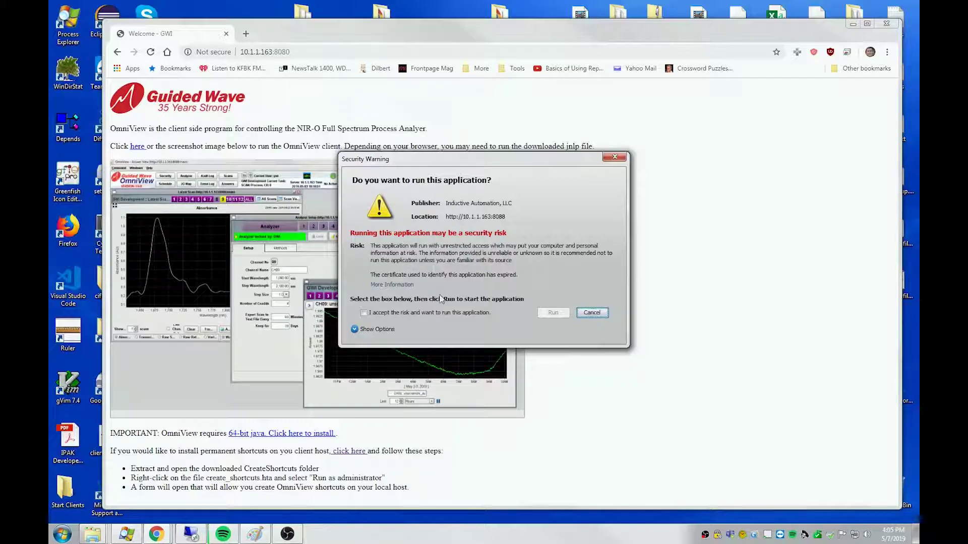
click(363, 313)
click(553, 313)
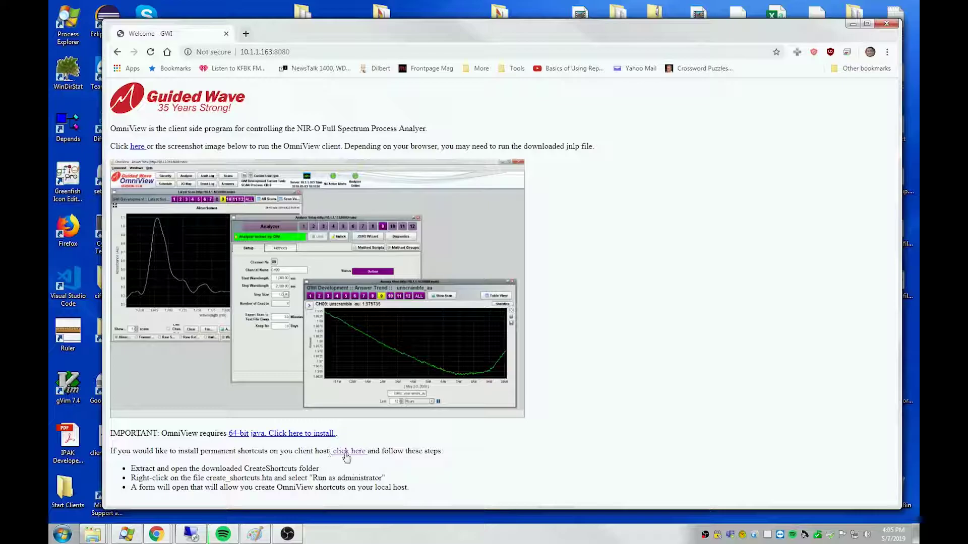
Download and extract the CreateShortcuts archive from the welcome page, and run create_shortcuts.hta as administrator.
click(350, 455)
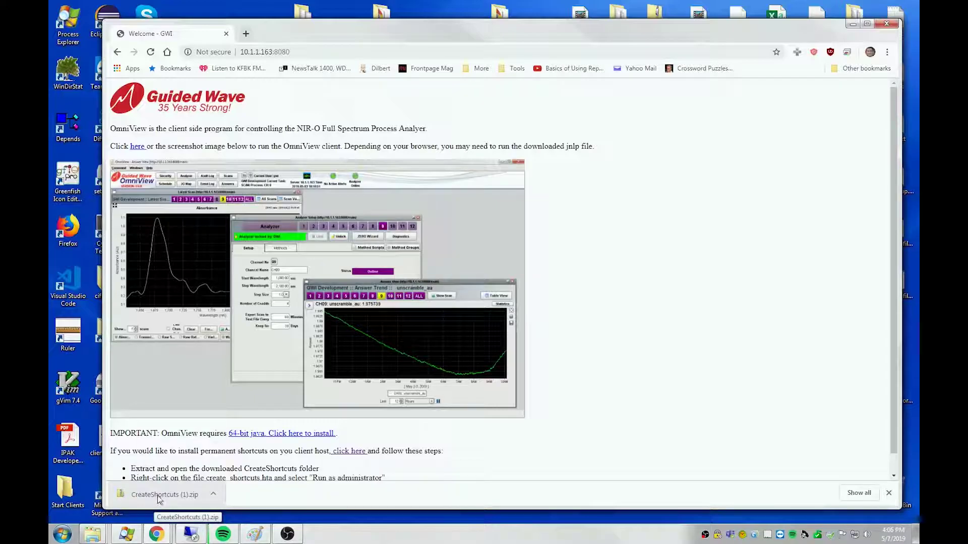
click(159, 499)
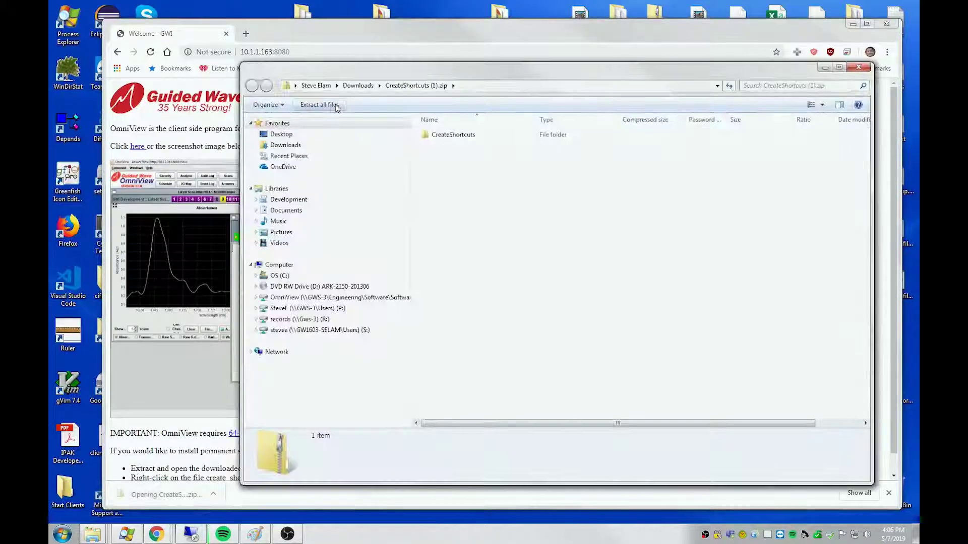
double_click(444, 134)
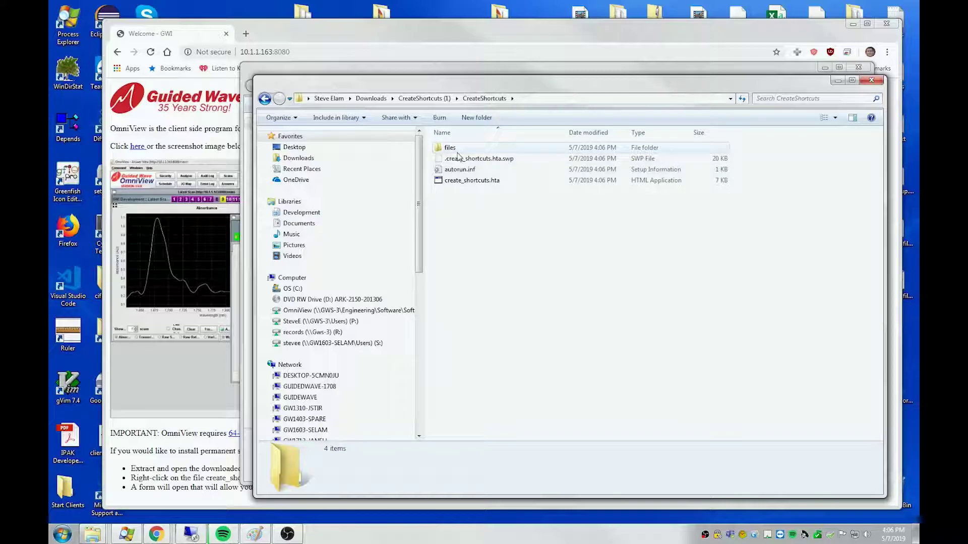
right_click(456, 185)
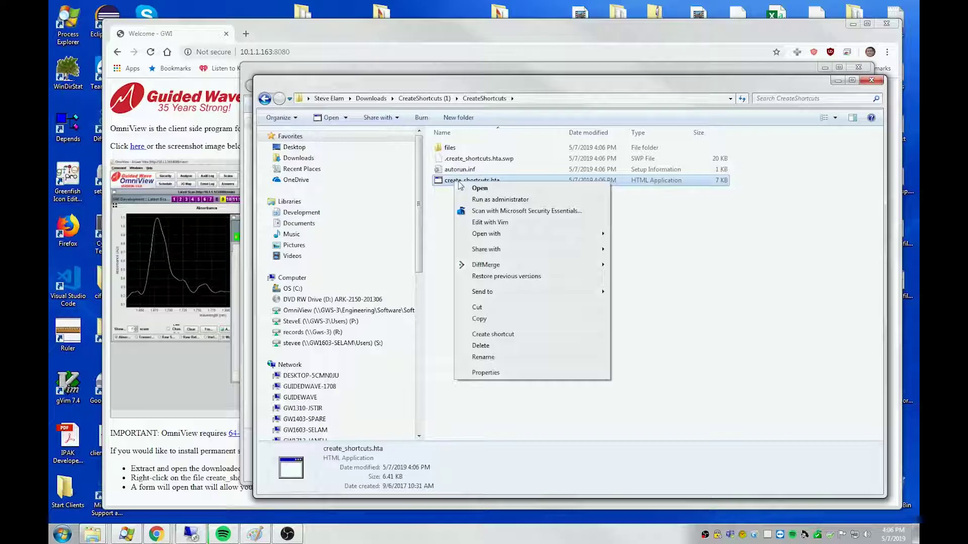
click(503, 200)
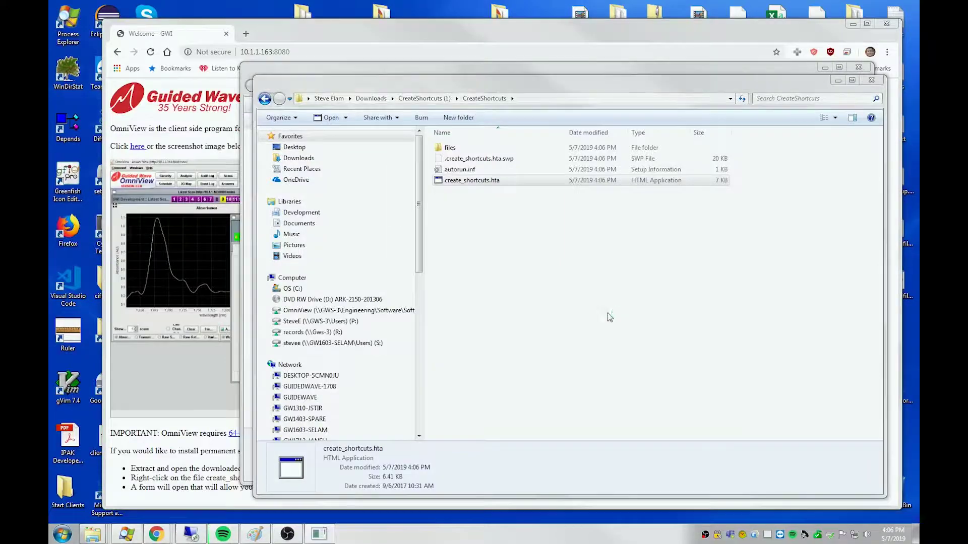
Check server address 10.1.1.163 and create OmniView client shortcuts named 10.1.1.163 on the desktop, Start menu and taskbar.
drag(357, 30, 621, 178)
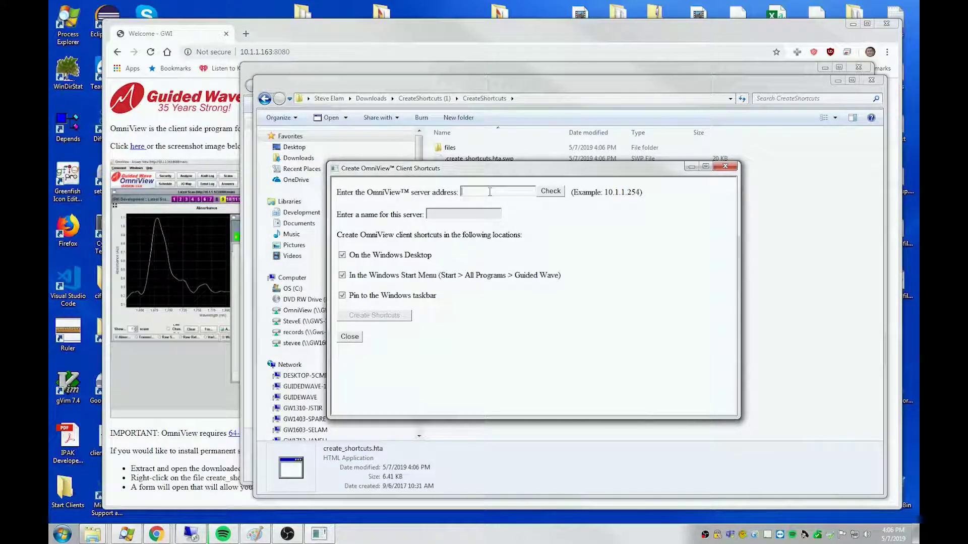
text(0.1.1.163)
click(556, 195)
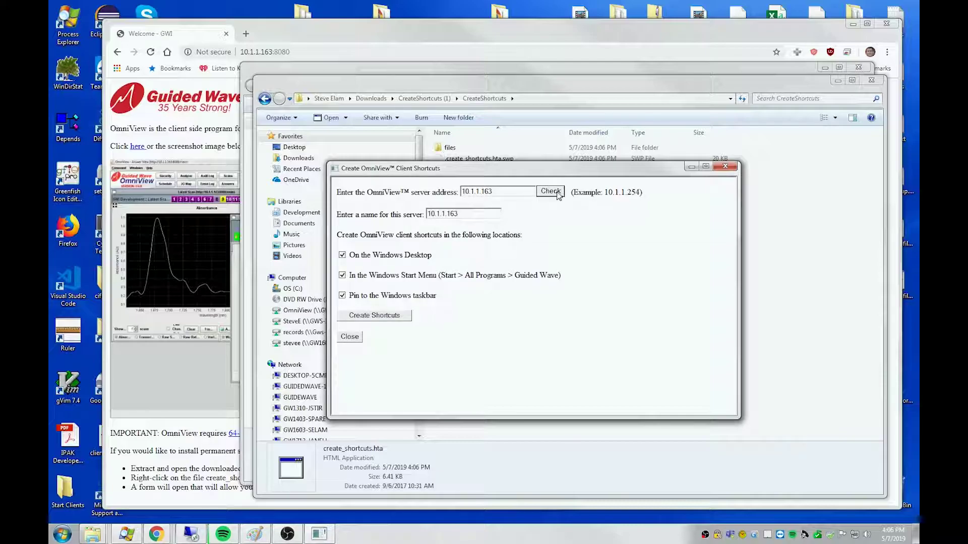
triple_click(470, 214)
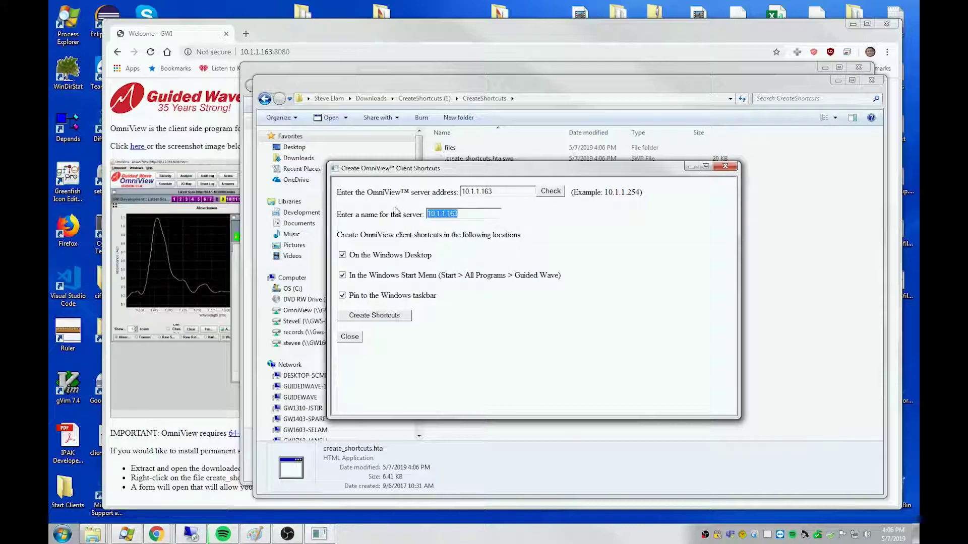
click(477, 218)
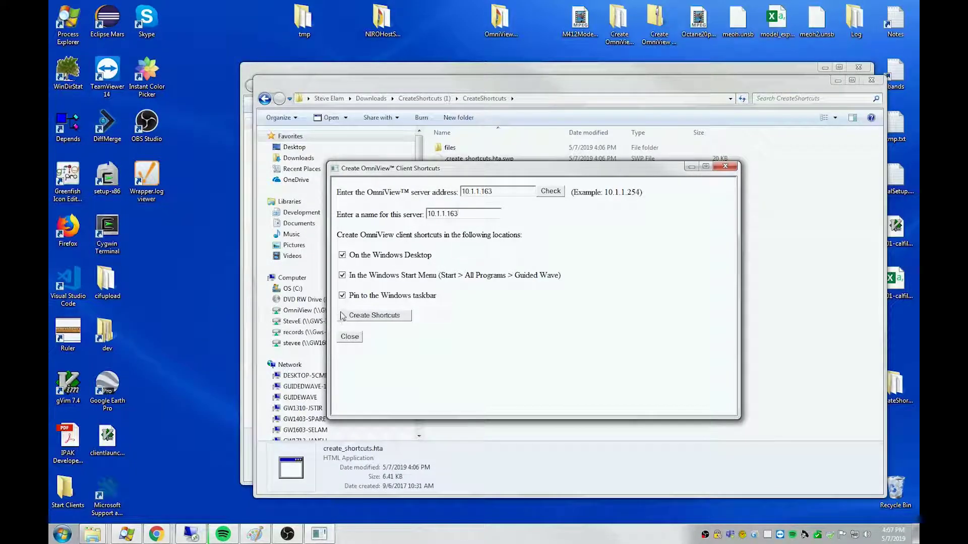
click(368, 318)
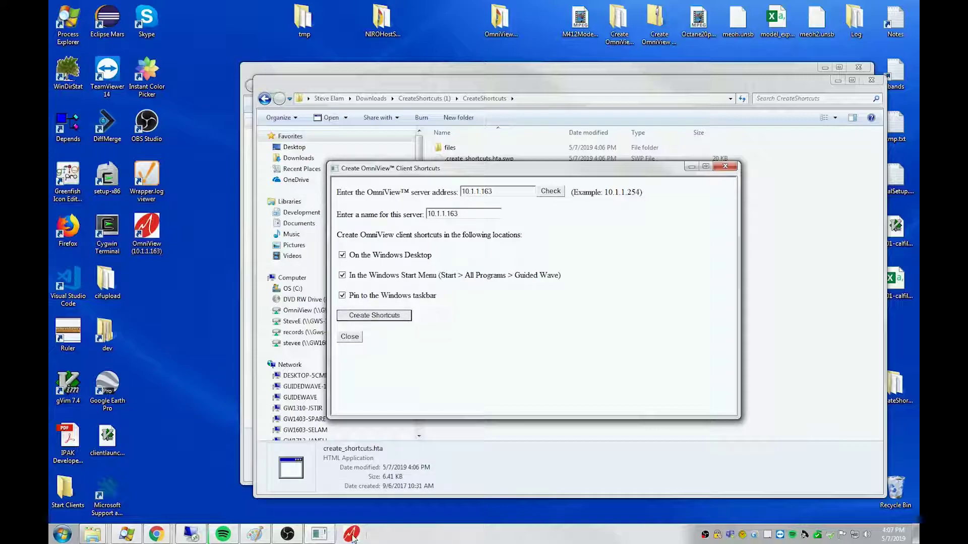
Locate the new OmniView shortcut in the local computer's Guided Wave program folder.
click(62, 534)
click(98, 488)
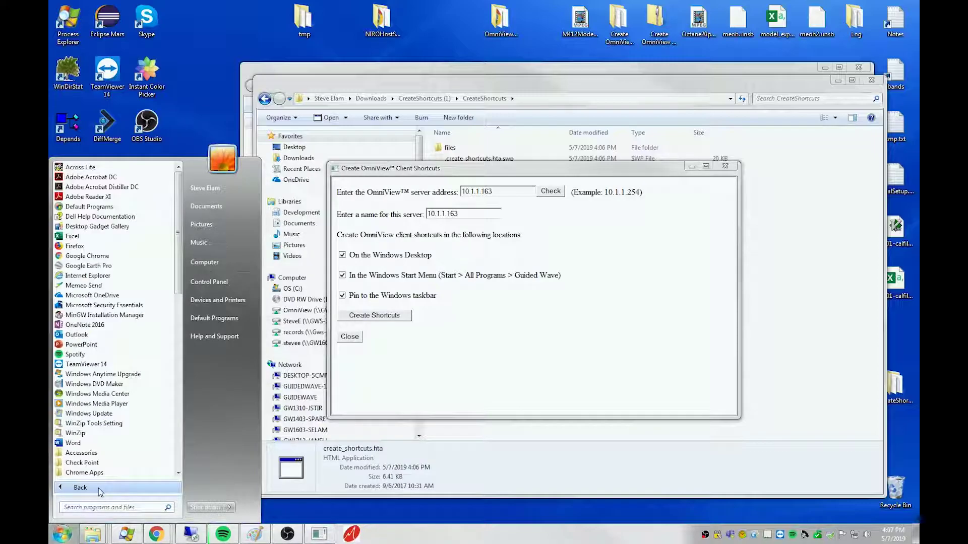
click(177, 455)
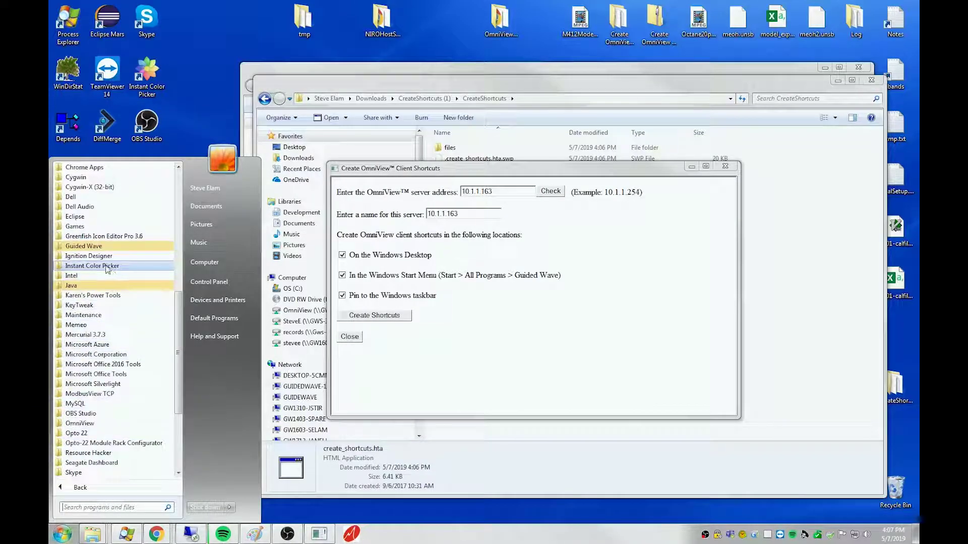
click(84, 246)
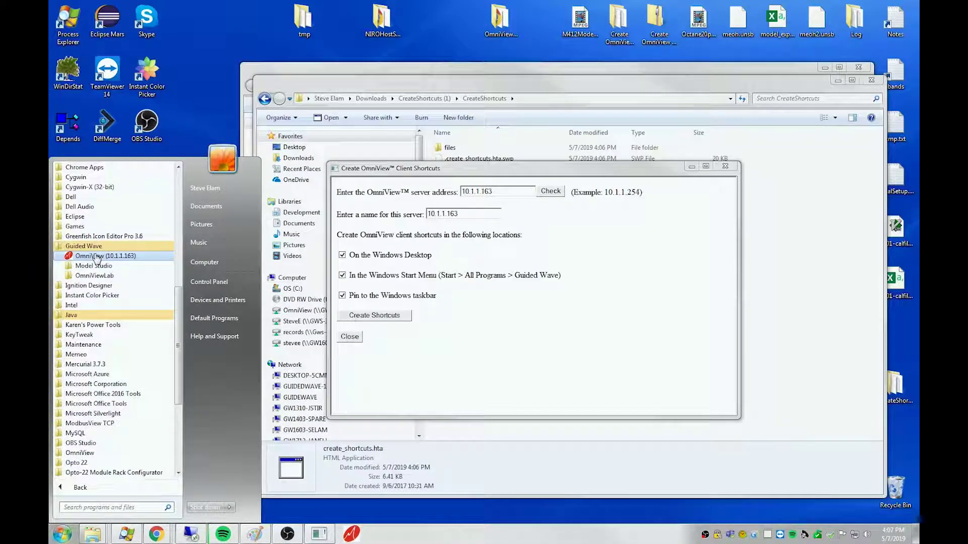
Start the OmniView client from its new Guided Wave shortcut, and close both the client and the shortcut creation window.
click(96, 256)
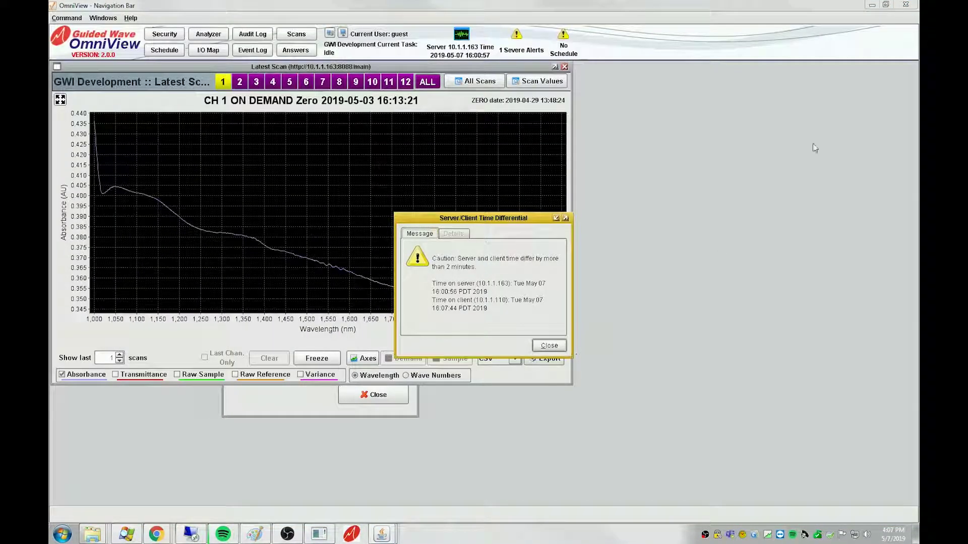
click(905, 4)
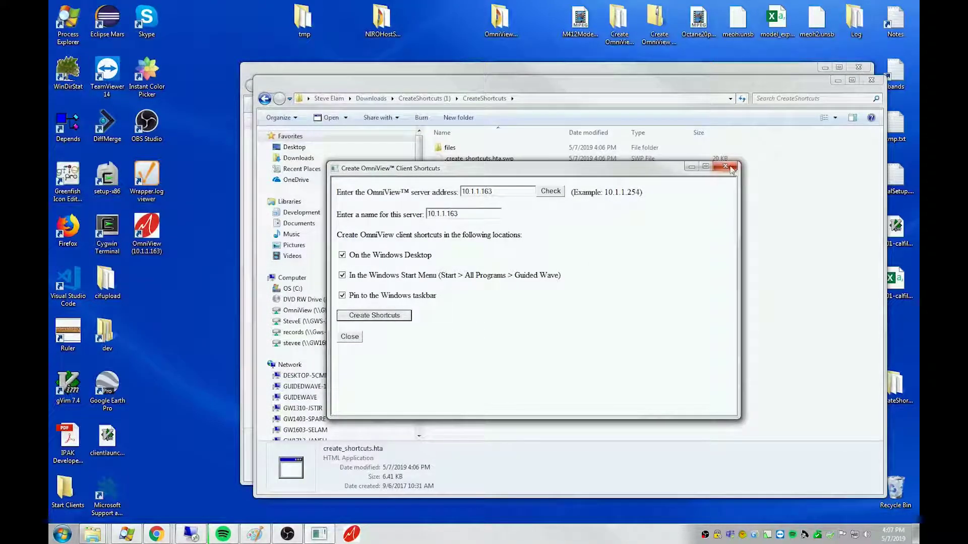
click(731, 169)
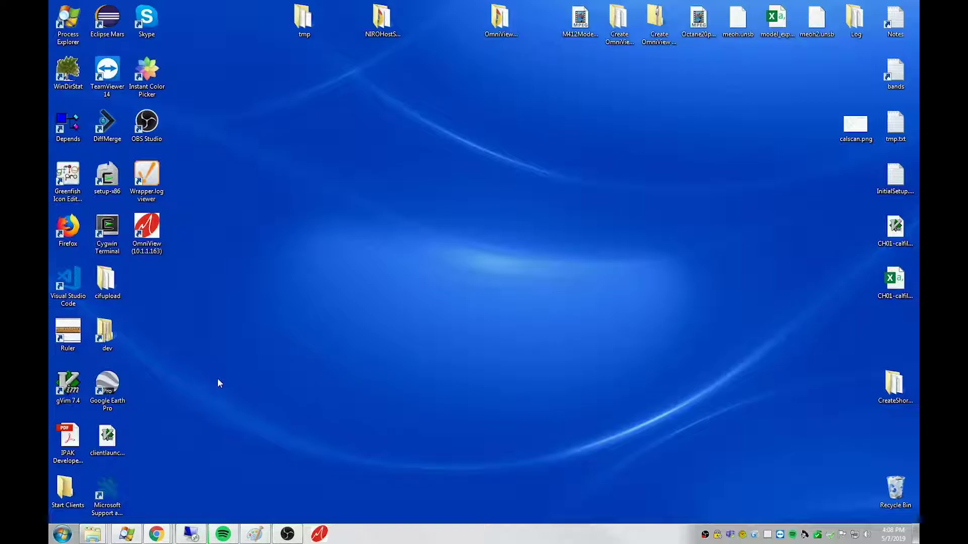
Launch the OmniView project from the Ignition page at 10.1.1.163:8088 in a new Chrome window, and quit the client.
right_click(157, 534)
click(139, 481)
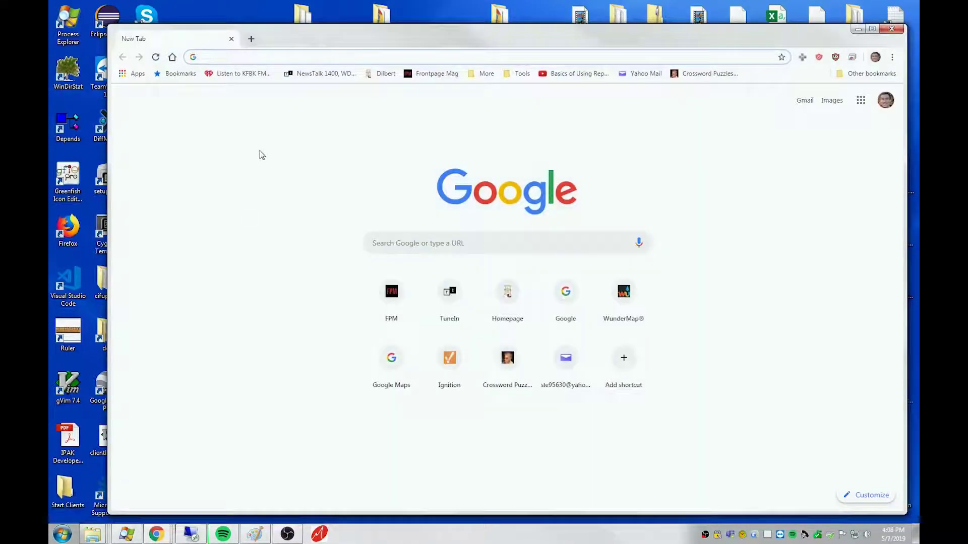
text(1)
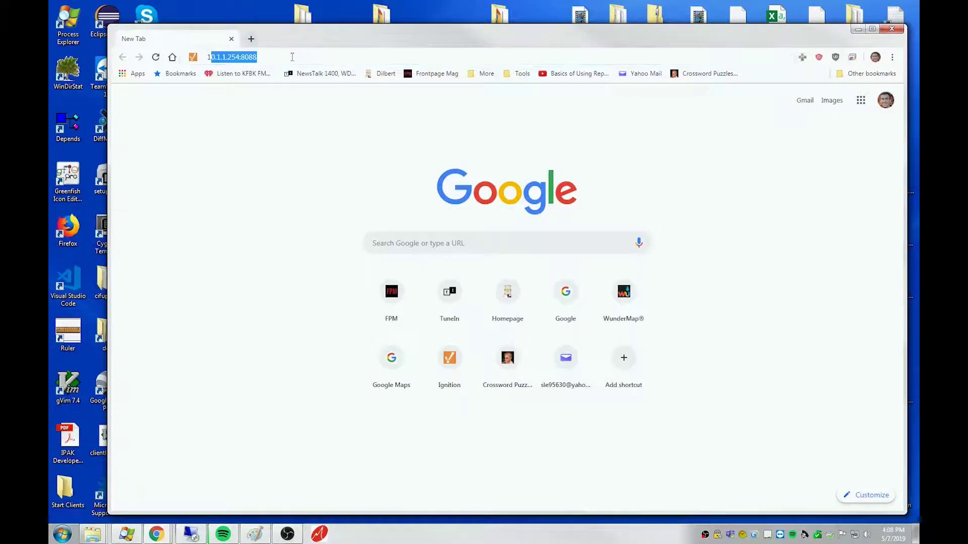
text(0.1.1.163:)
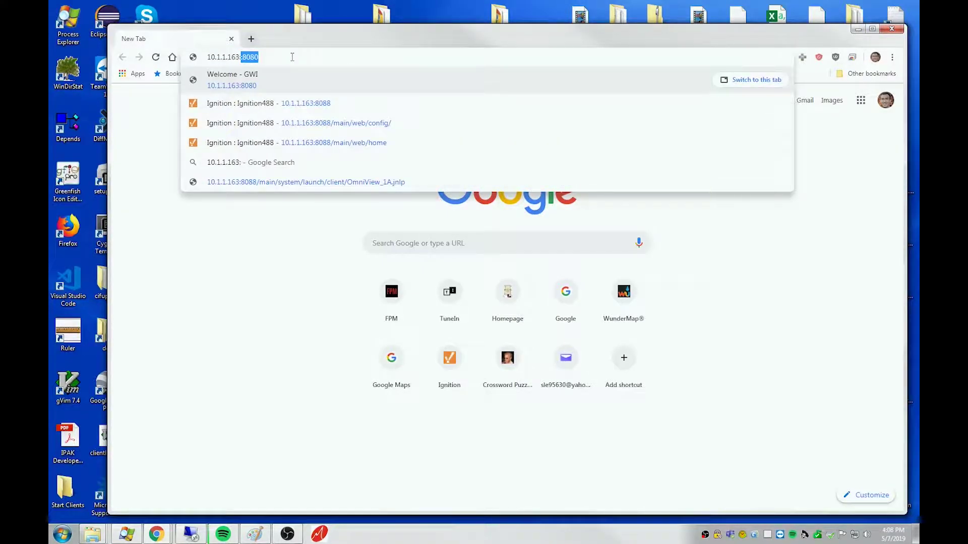
key(Delete)
text(8088)
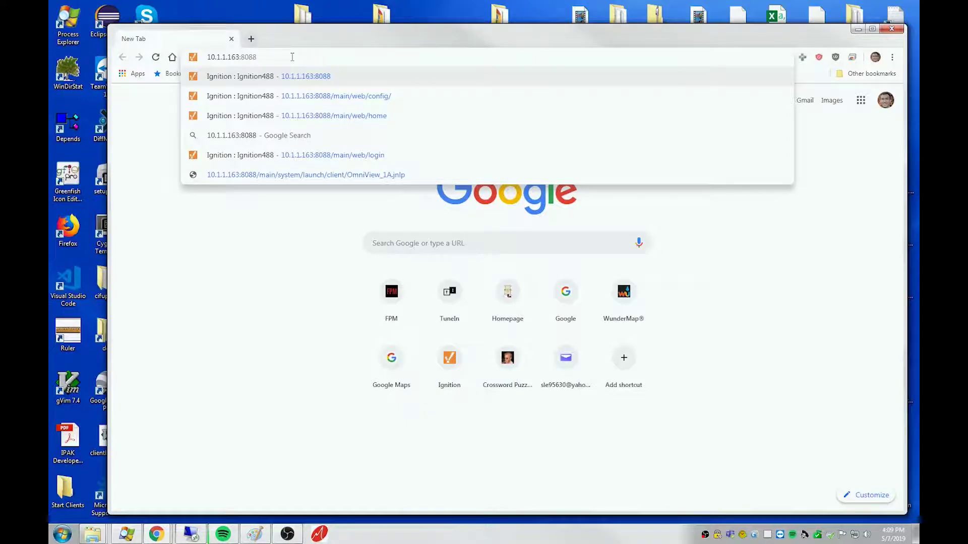
key(Return)
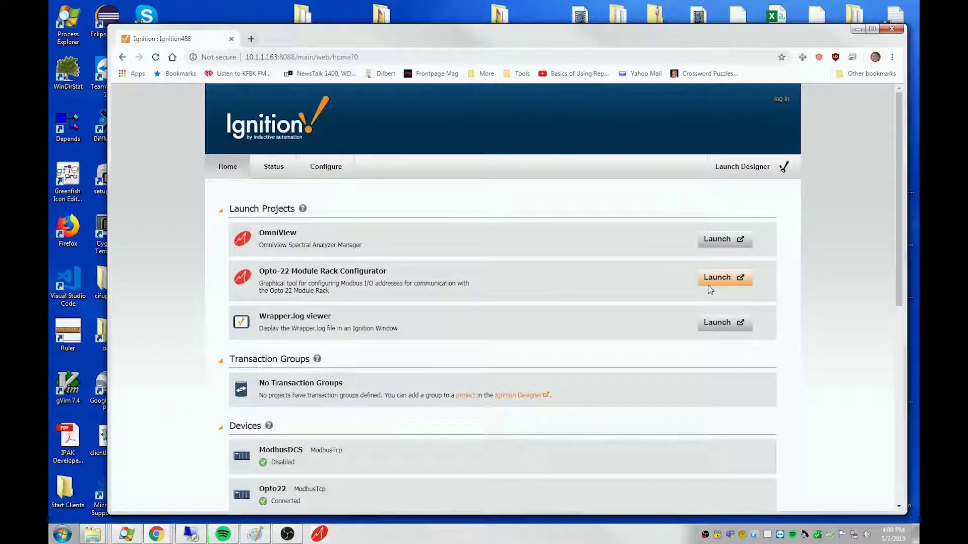
click(718, 240)
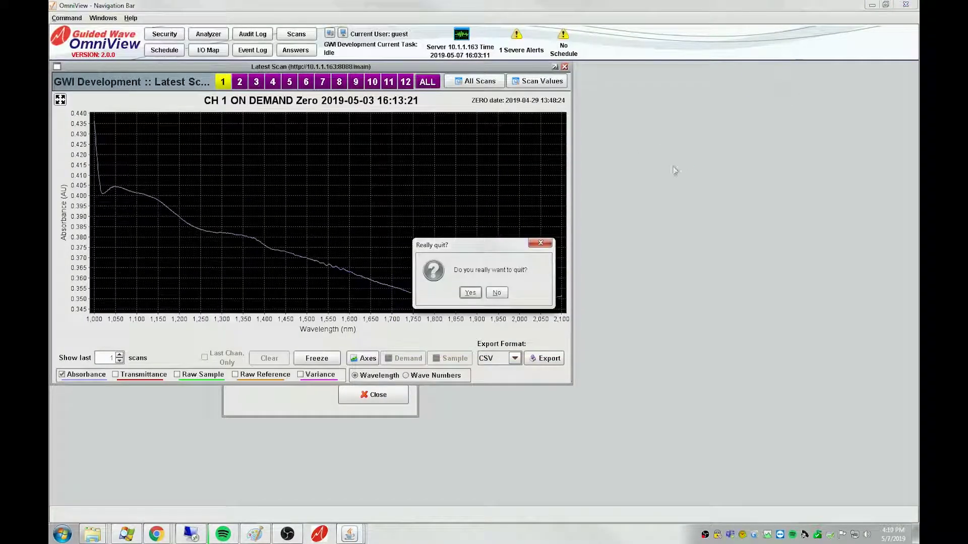
click(470, 292)
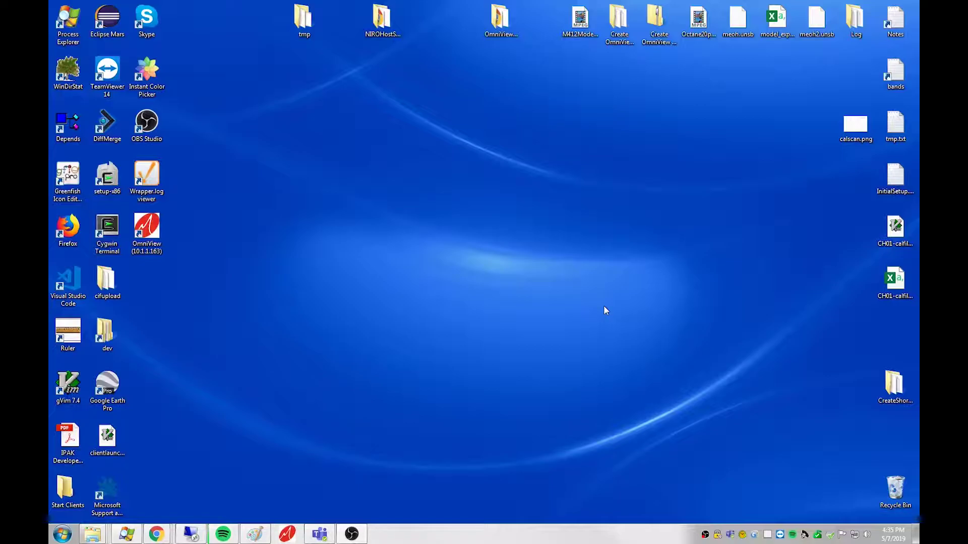
Try to start the OmniView client from its pinned shortcut.
click(288, 534)
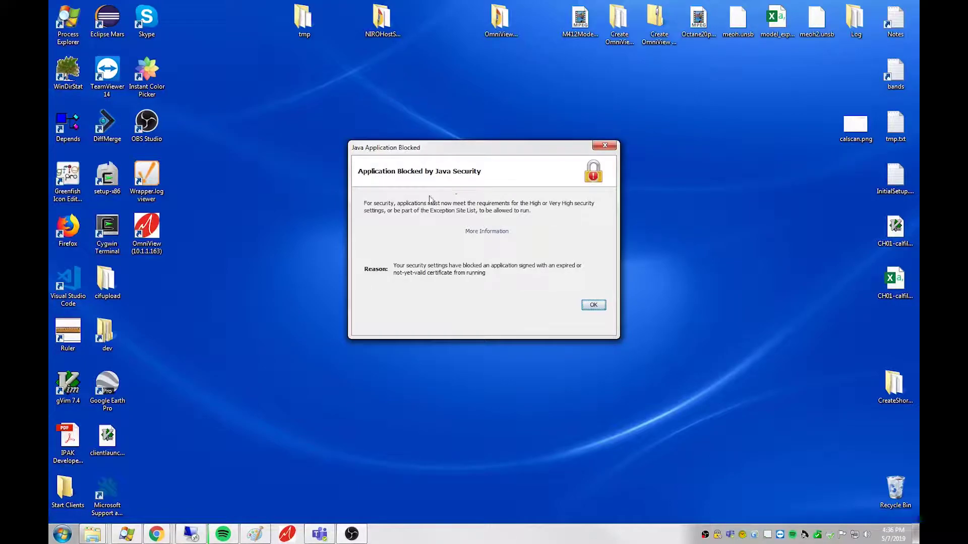
click(594, 305)
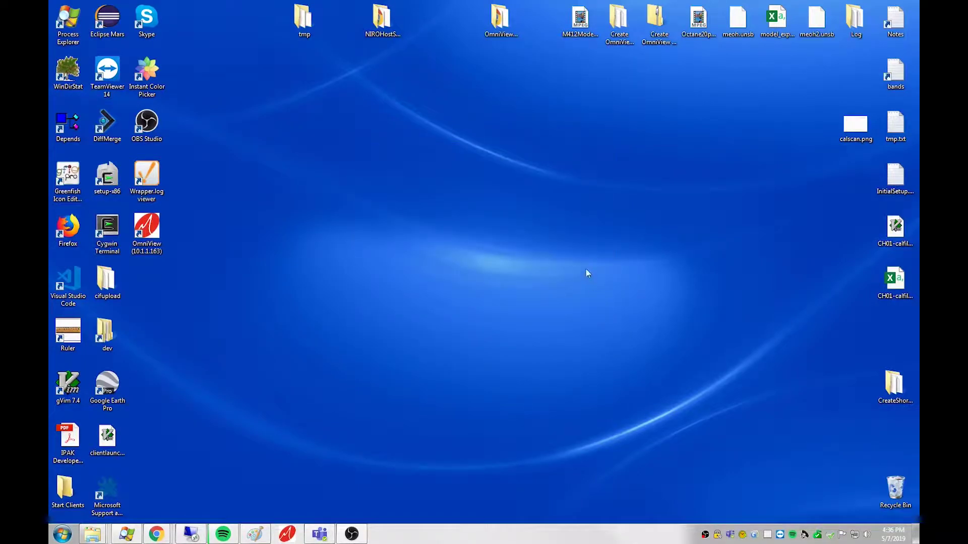
Open the Exception Site List for editing in the Java Control Panel's security settings.
click(63, 535)
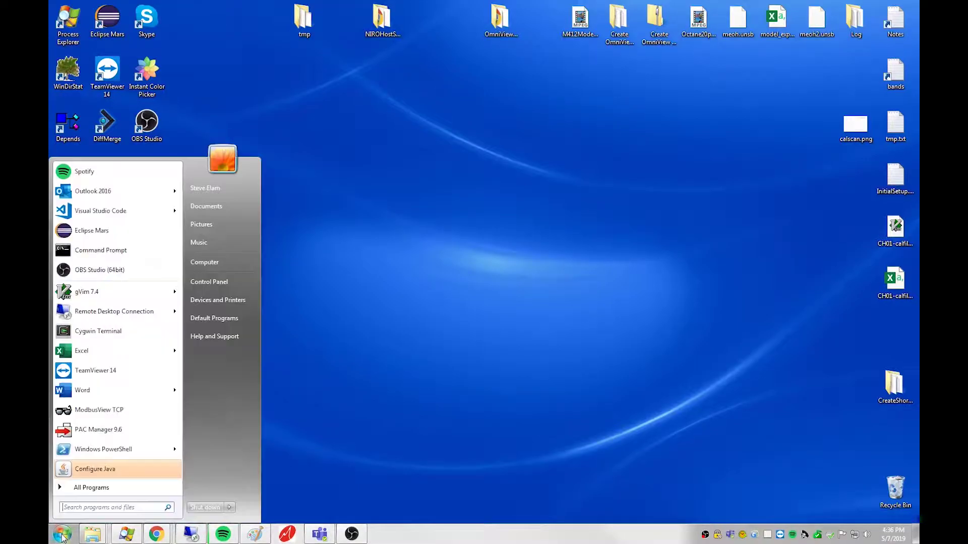
click(209, 282)
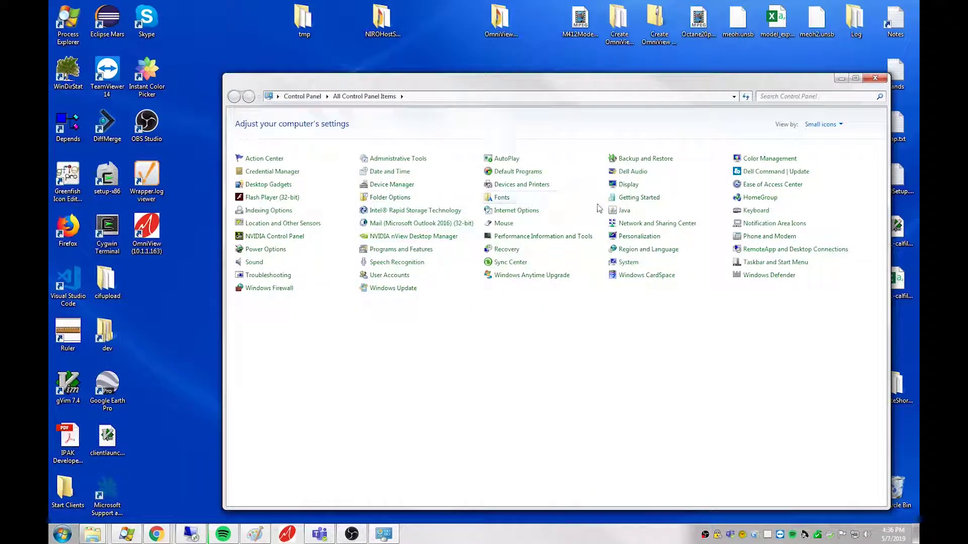
click(625, 211)
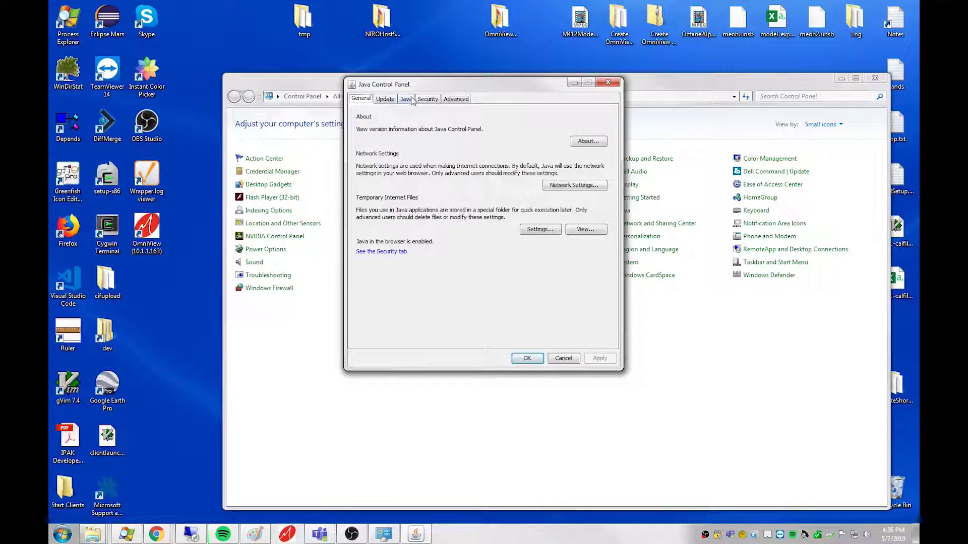
click(428, 98)
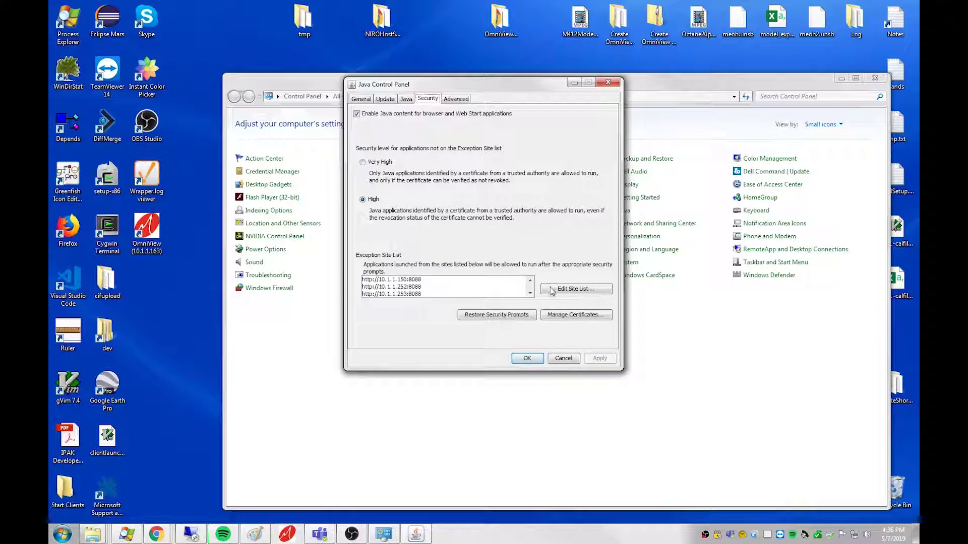
click(566, 290)
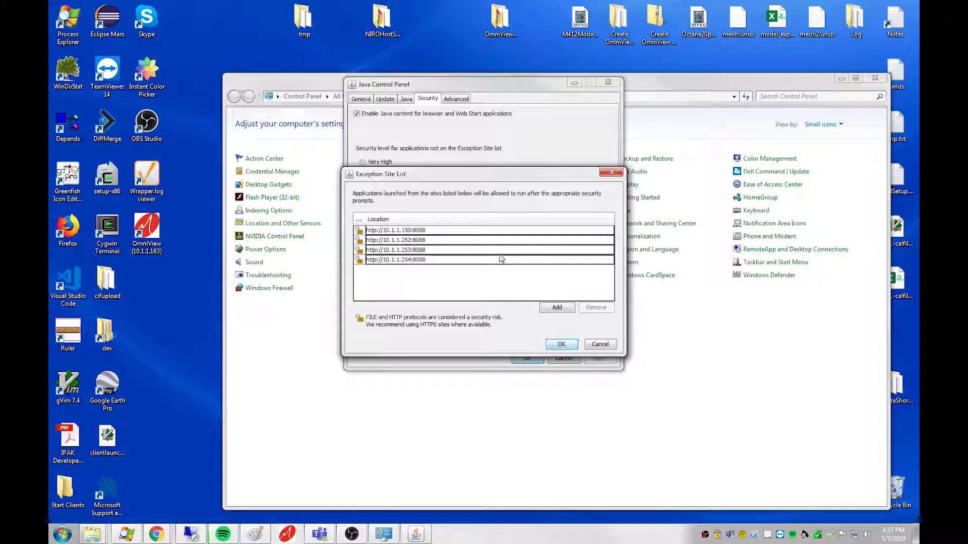
click(557, 308)
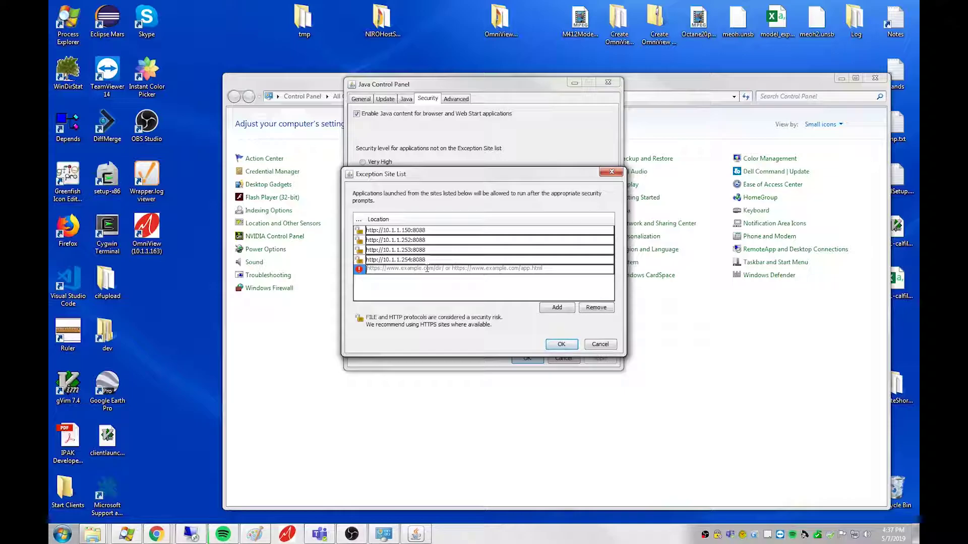
text(http:)
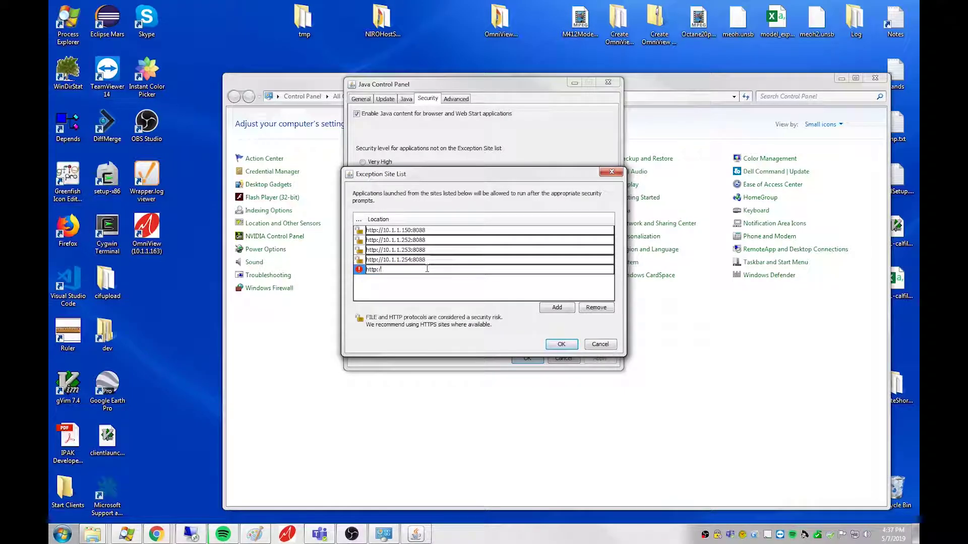
text(//10.1.1.163:8088)
click(556, 308)
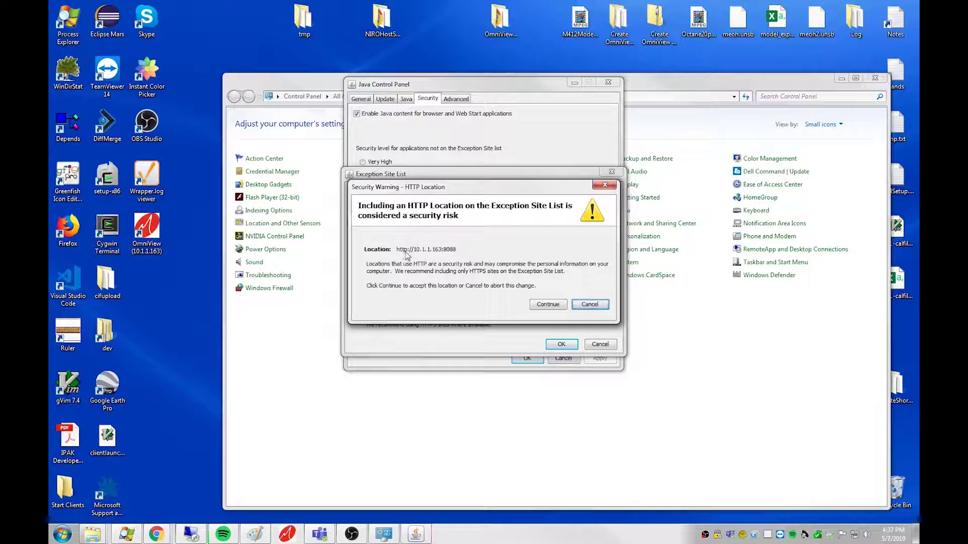
click(545, 307)
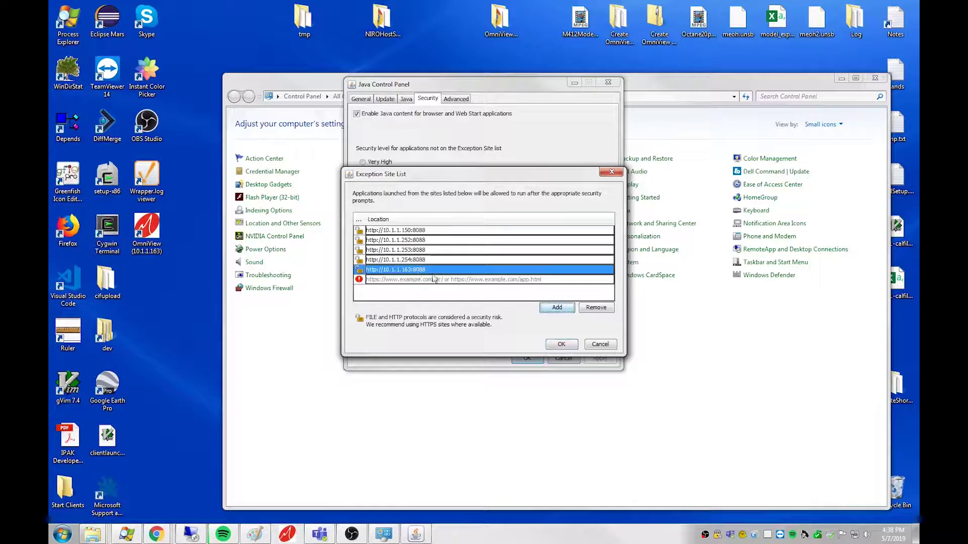
click(560, 345)
click(527, 359)
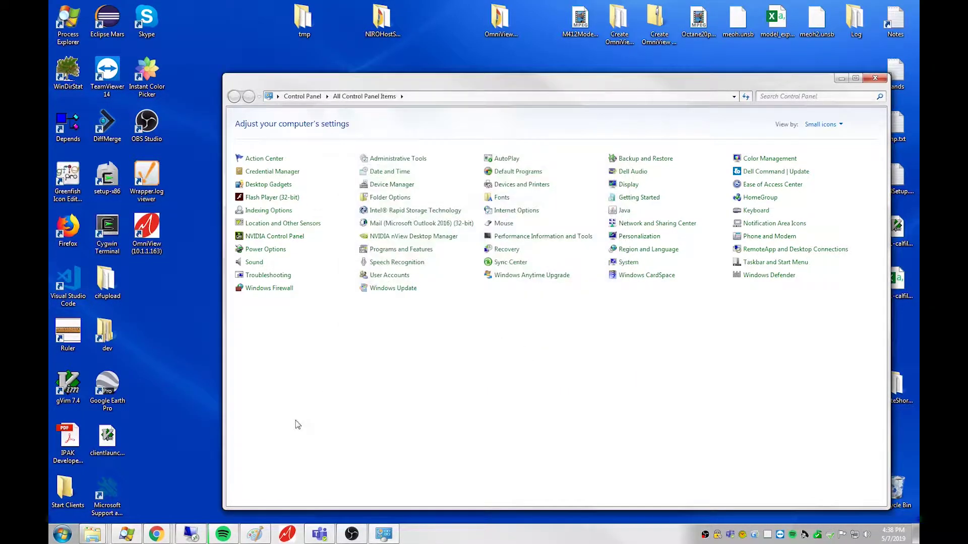
Close the Control Panel and start the OmniView client again, dismissing the server/client time differential caution.
click(875, 78)
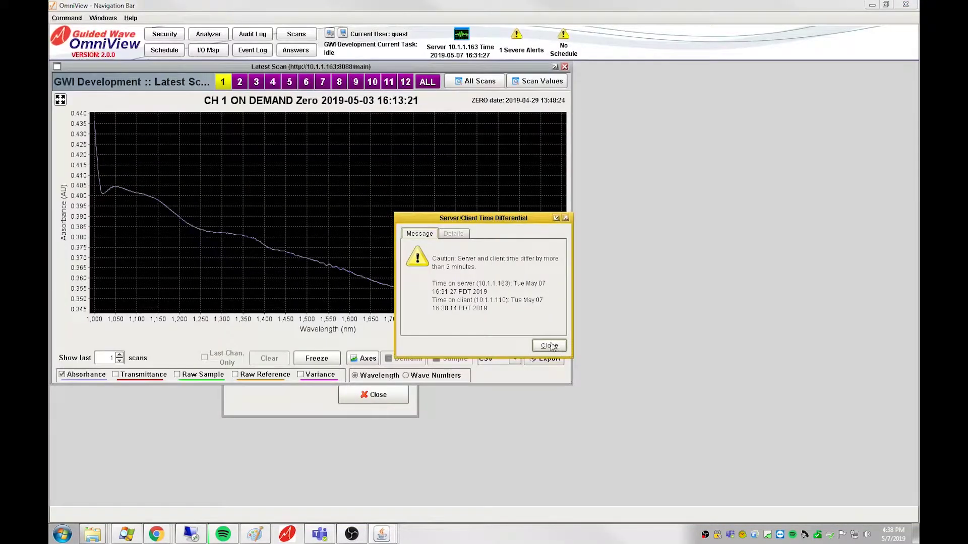
click(553, 345)
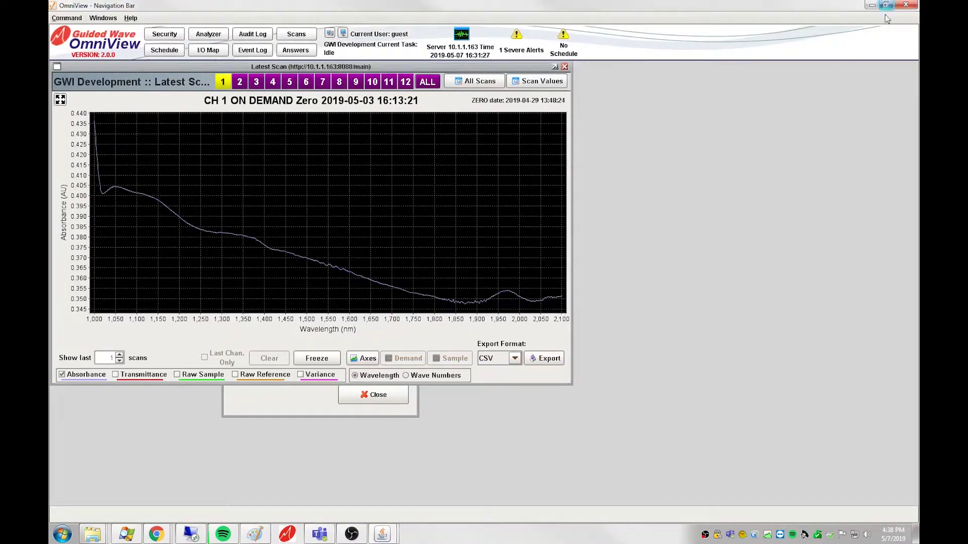